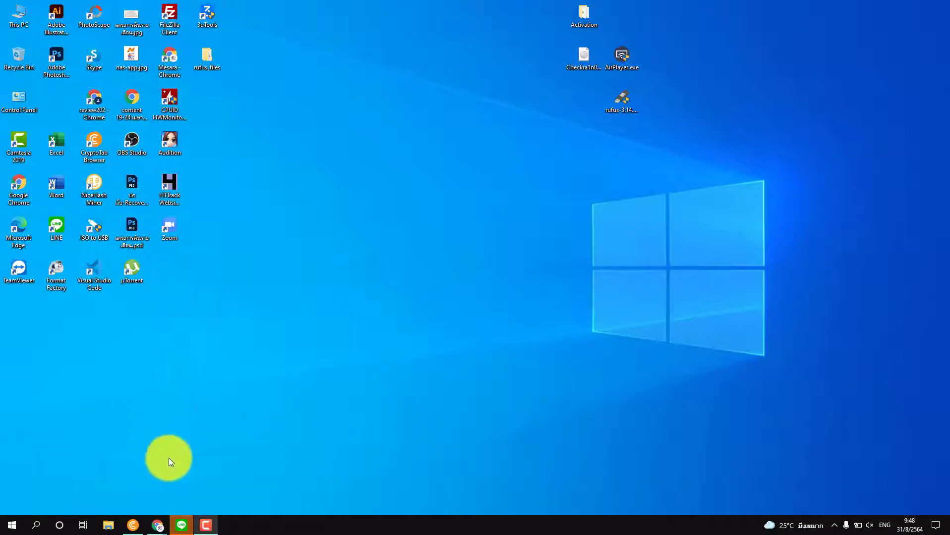
# Step: Switch to Chrome and bring up the sordum.org page for Dns Jumper v2.2
pyautogui.moveTo(160, 520)
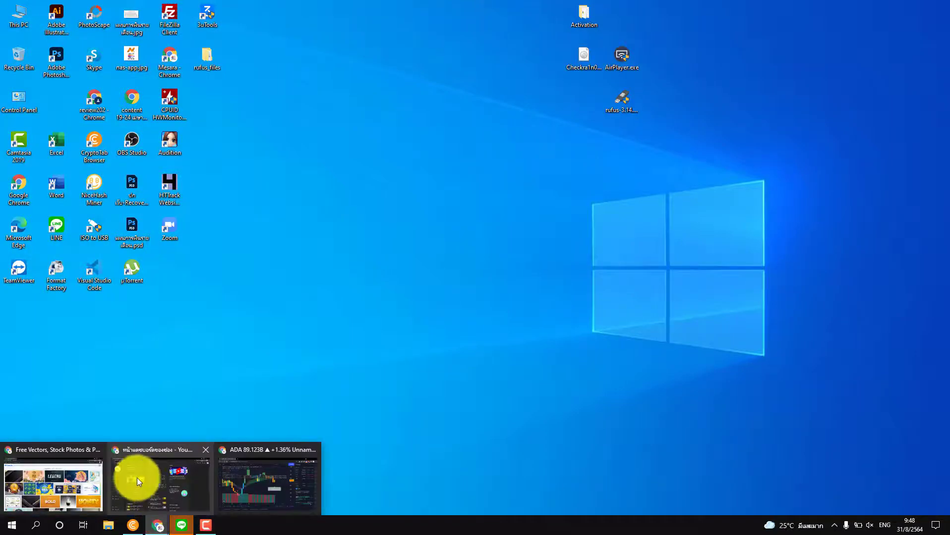
pyautogui.click(139, 470)
pyautogui.click(159, 8)
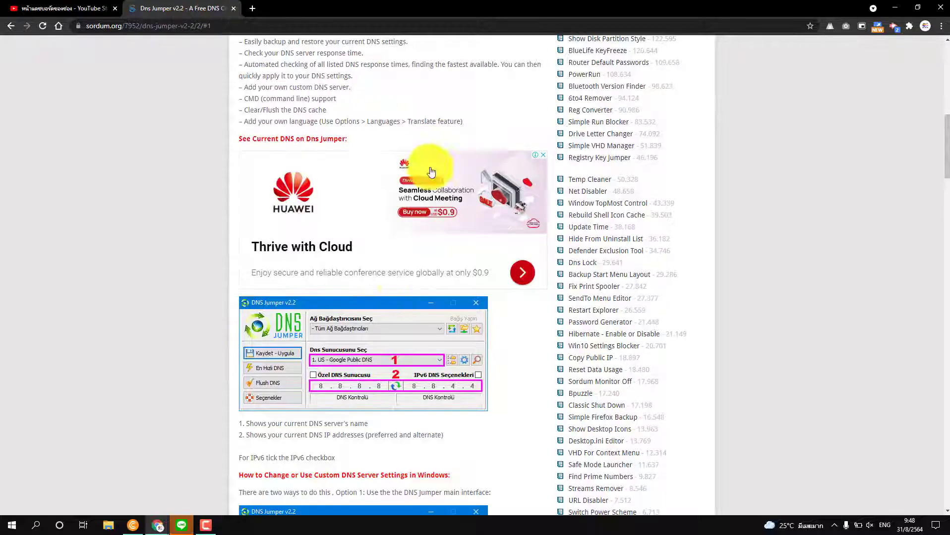
# Step: Look through the Dns Jumper v2.2 help page, from the program overview down to the download link
pyautogui.scroll(3, 244, 129)
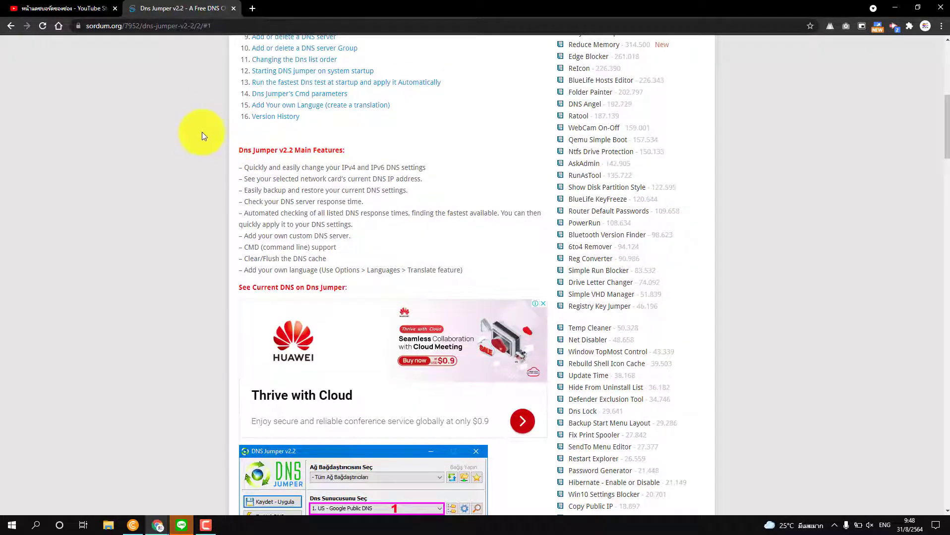
pyautogui.scroll(7, 357, 199)
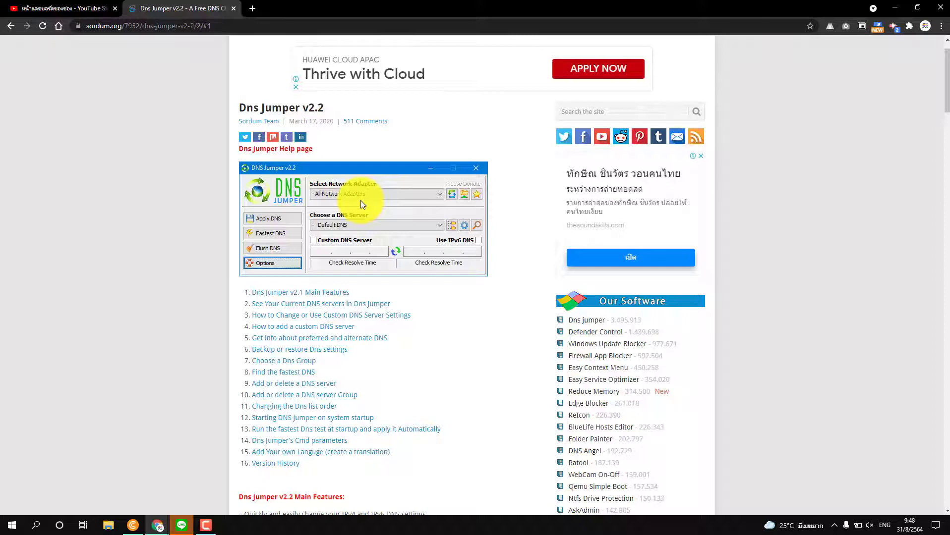
pyautogui.scroll(-2, 485, 347)
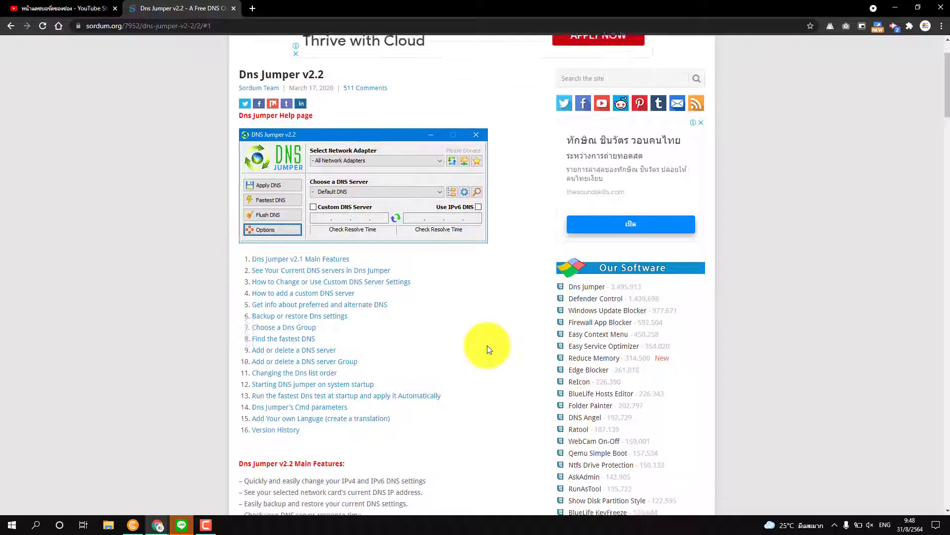
pyautogui.scroll(3, 486, 347)
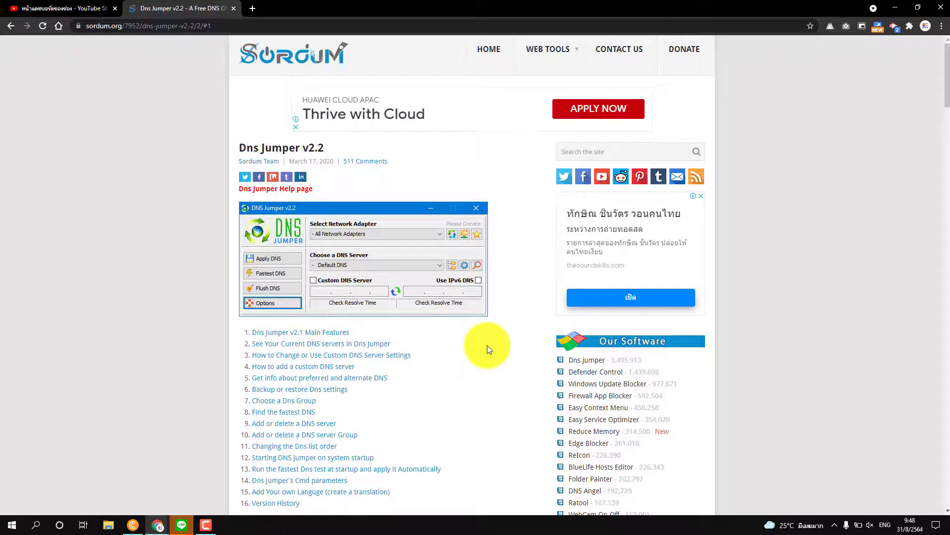
pyautogui.scroll(-9, 487, 346)
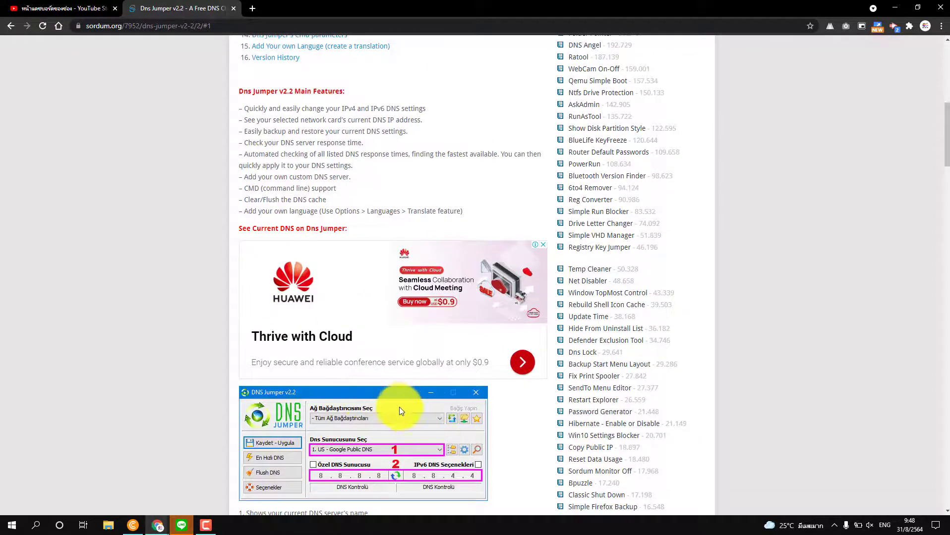
pyautogui.scroll(-14, 334, 378)
pyautogui.scroll(-15, 310, 367)
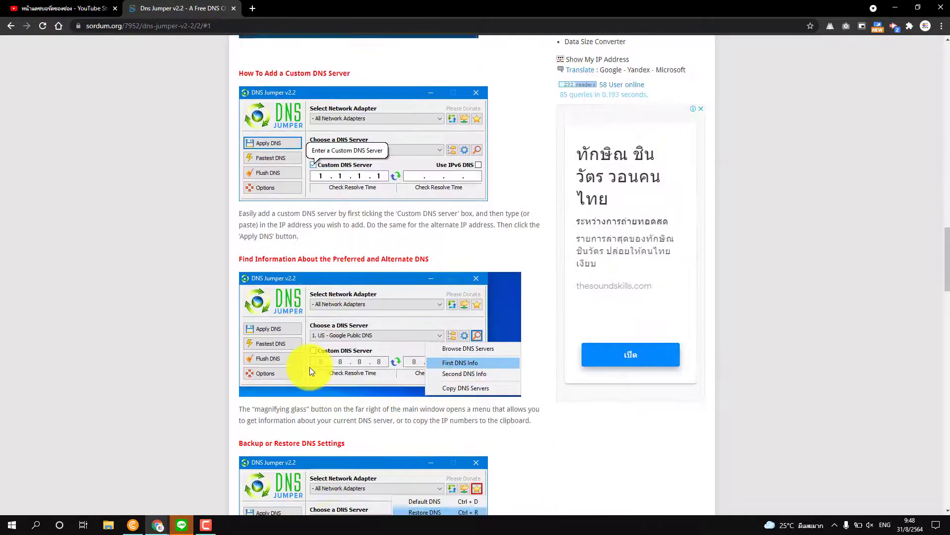
pyautogui.scroll(-6, 343, 274)
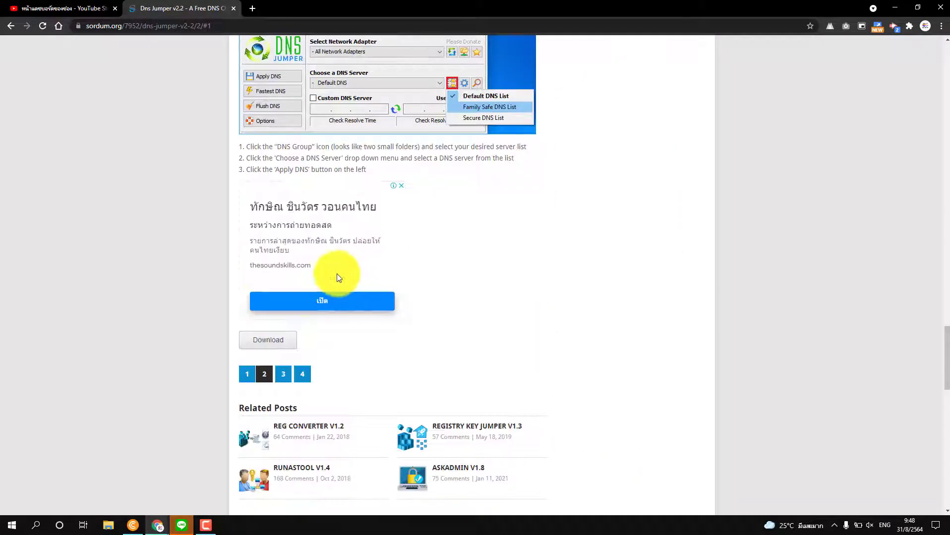
# Step: Download the Dns Jumper zip from sordum.org and open the downloaded archive
pyautogui.click(272, 341)
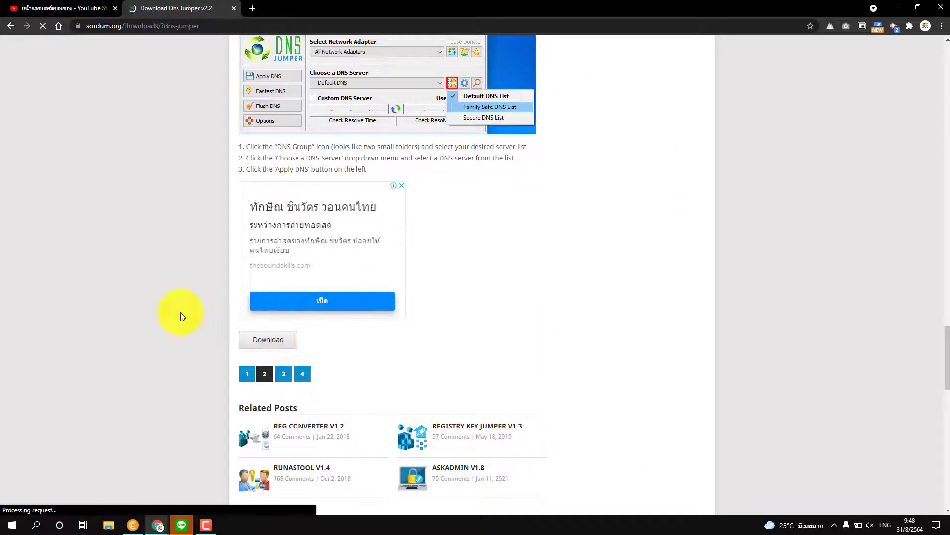
pyautogui.scroll(-7, 189, 306)
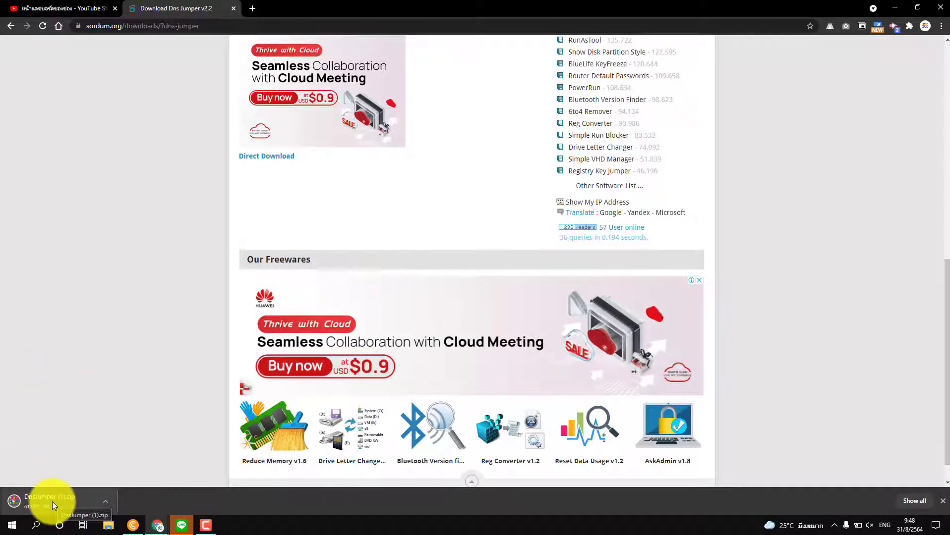
pyautogui.click(52, 502)
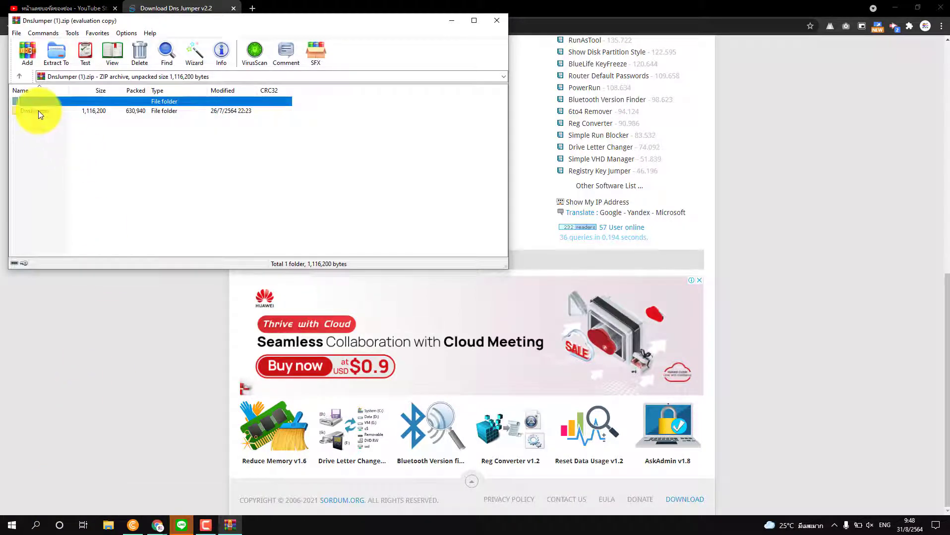
# Step: Run DnsJumper.exe from the DnsJumper folder inside the archive
pyautogui.click(314, 150)
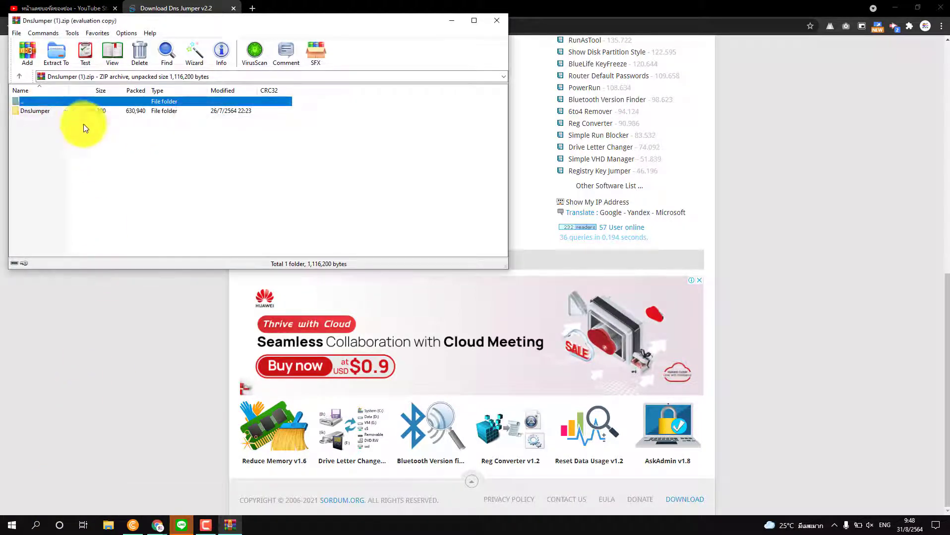
pyautogui.doubleClick(41, 112)
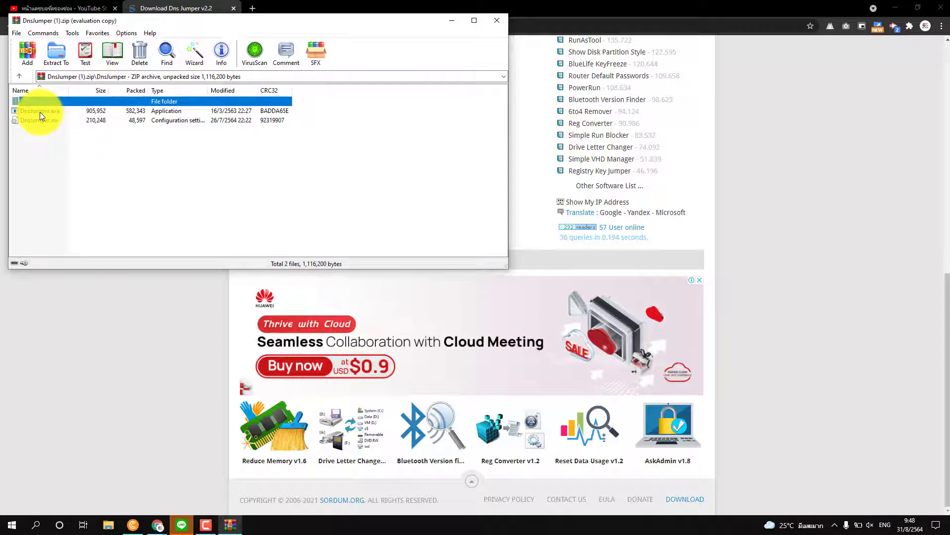
pyautogui.click(39, 112)
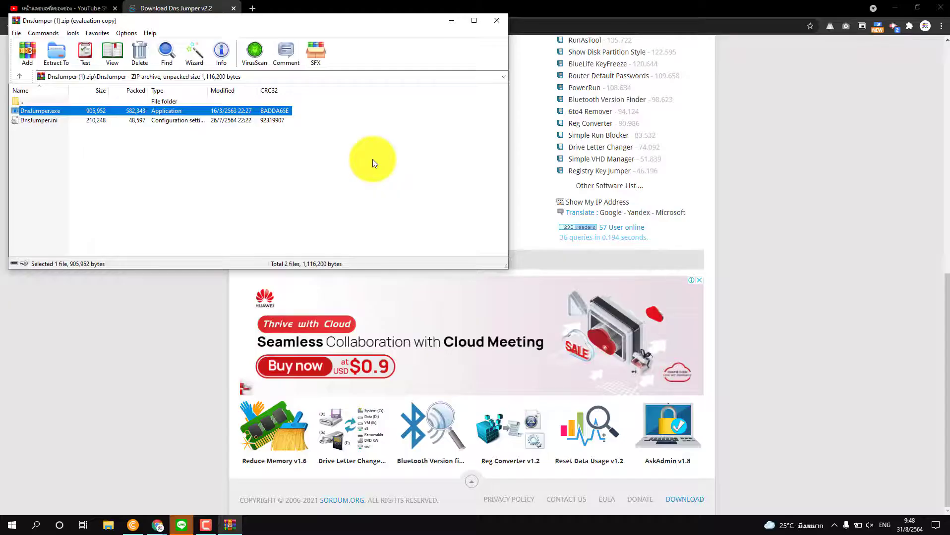
pyautogui.press('Return')
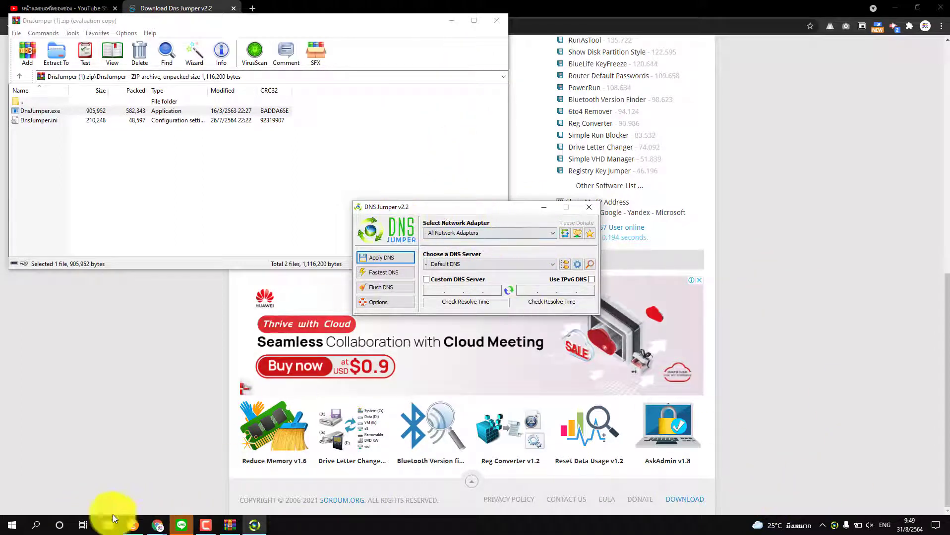
pyautogui.click(11, 525)
pyautogui.scroll(-15, 103, 358)
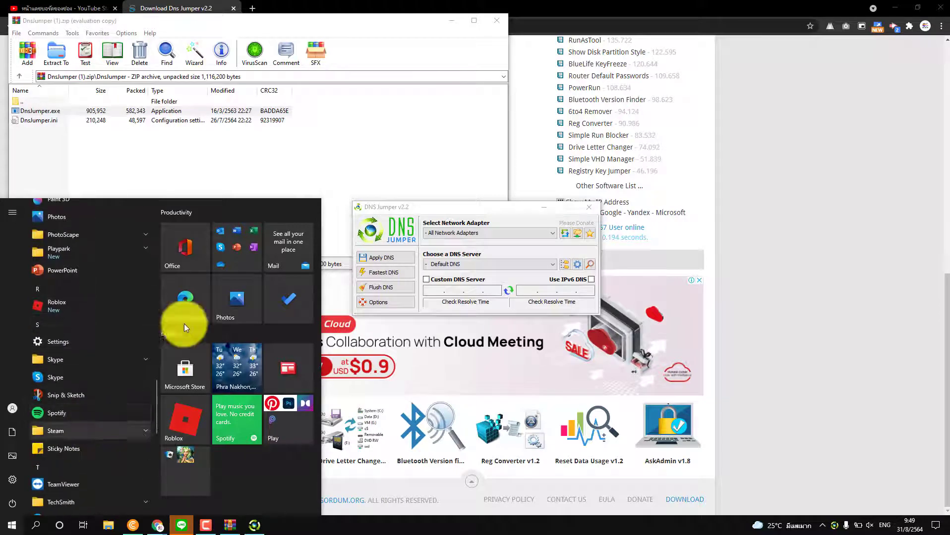
pyautogui.click(393, 125)
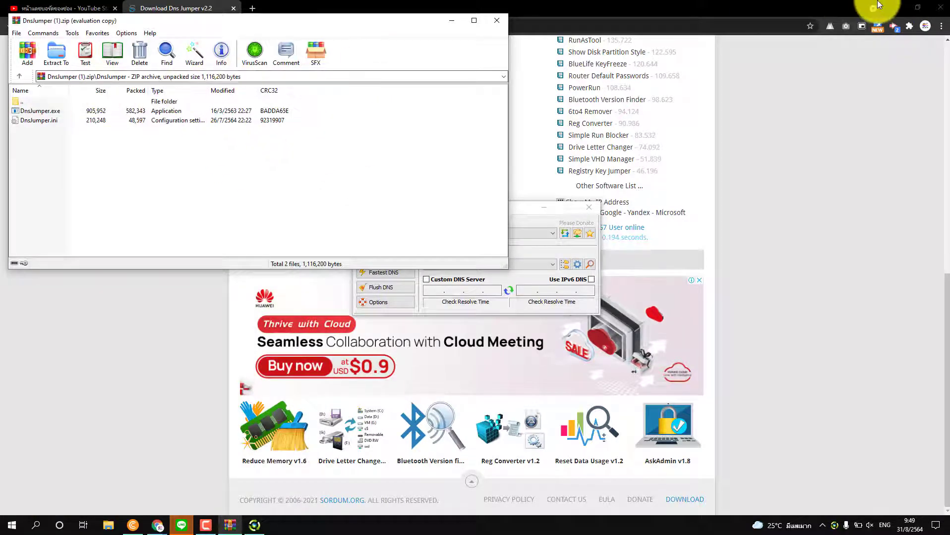
# Step: Extract DnsJumper.exe from the archive to the desktop, minimizing the browser and archive windows
pyautogui.click(895, 7)
pyautogui.moveTo(55, 115); pyautogui.dragTo(528, 127)
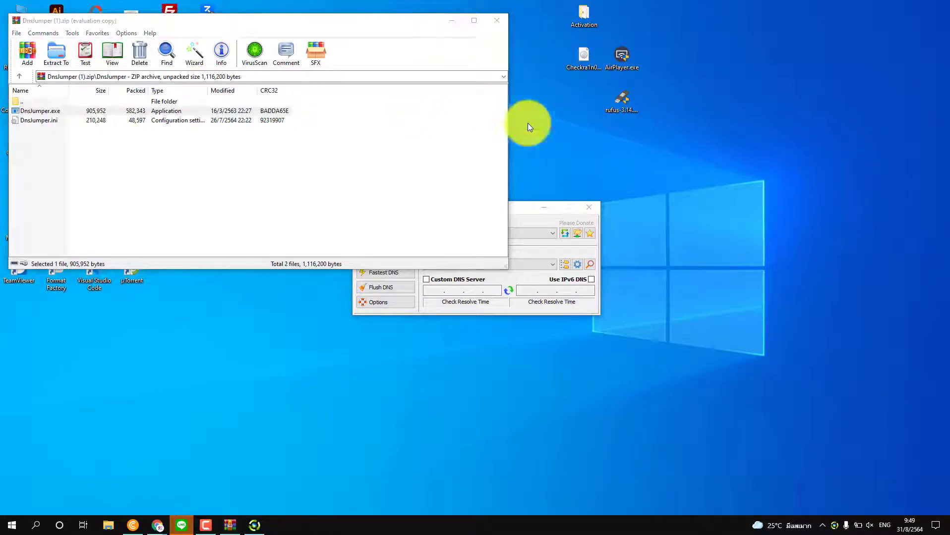
pyautogui.click(444, 22)
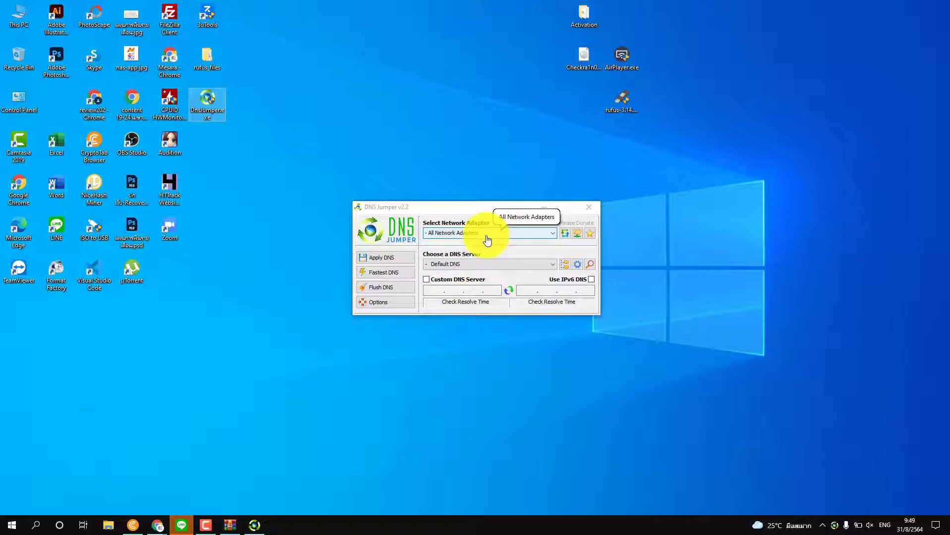
# Step: Review the list of DNS servers and apply Default DNS to all network adapters
pyautogui.click(449, 264)
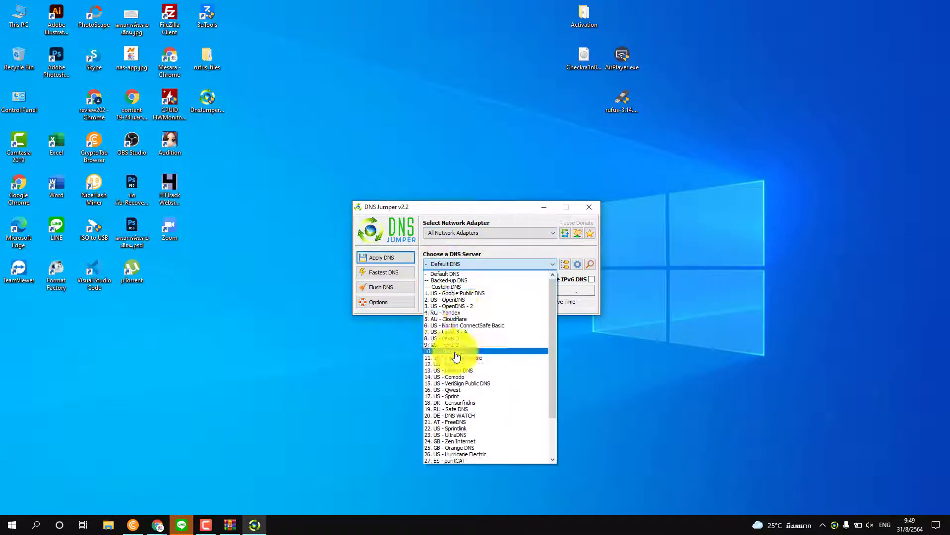
pyautogui.scroll(-2, 461, 313)
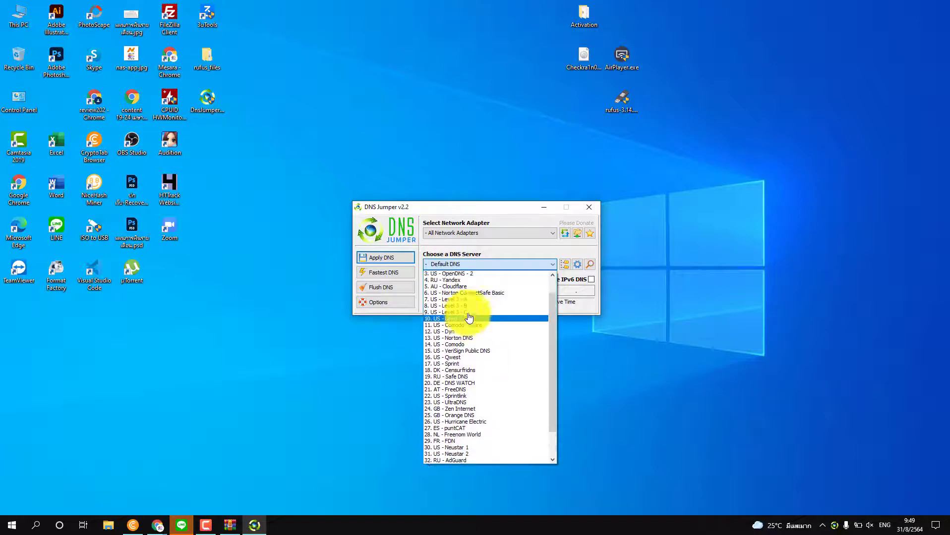
pyautogui.scroll(2, 469, 318)
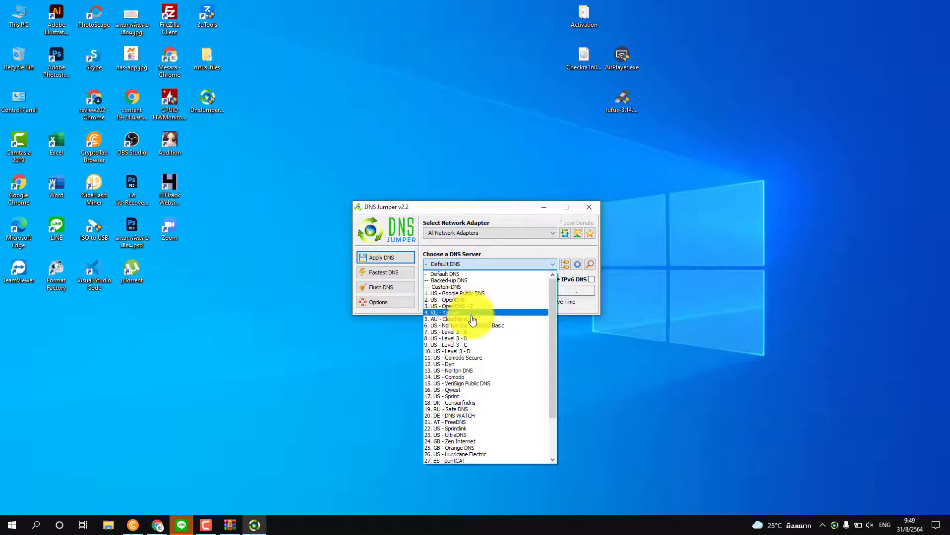
pyautogui.scroll(-2, 471, 321)
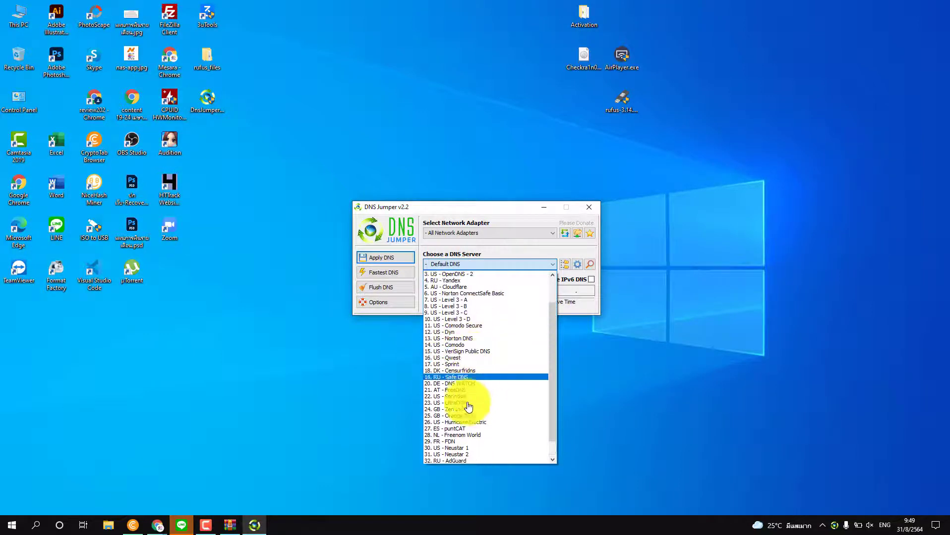
pyautogui.scroll(2, 458, 419)
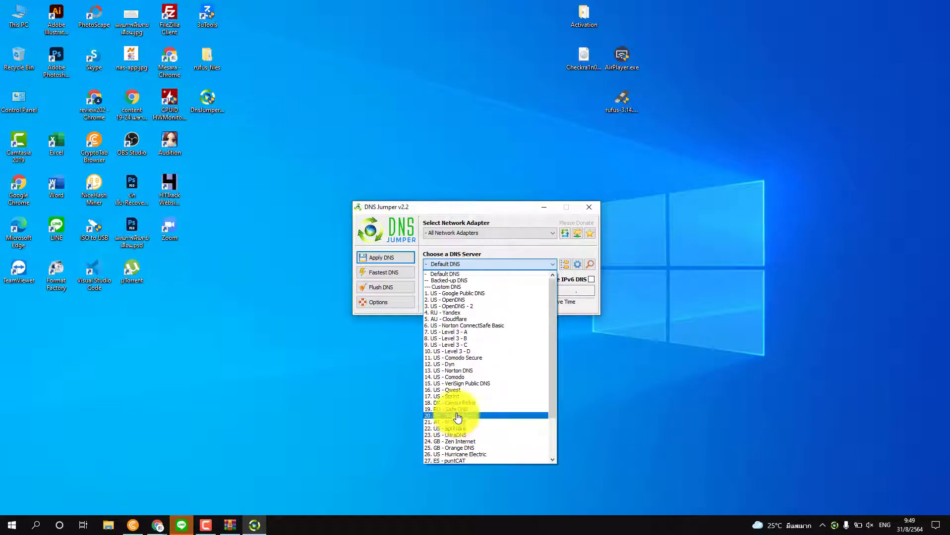
pyautogui.click(376, 263)
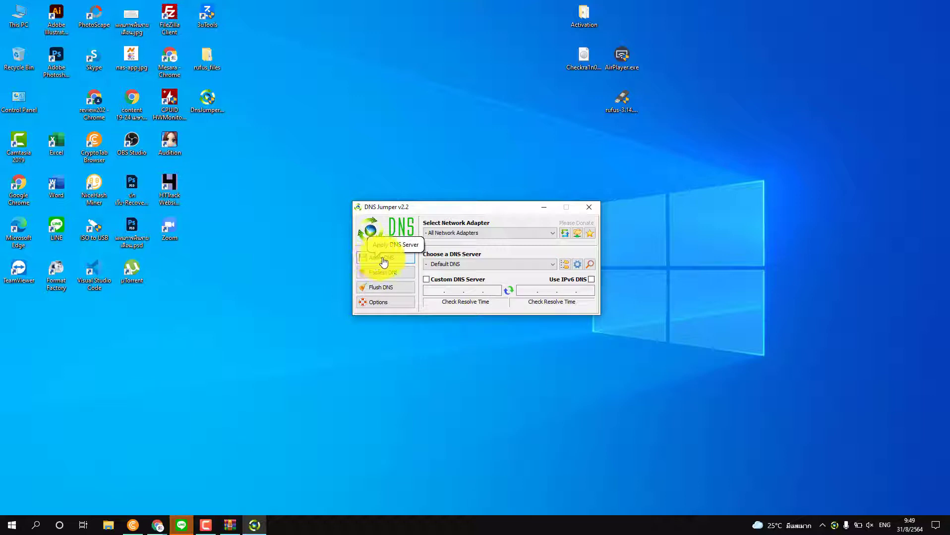
pyautogui.click(392, 256)
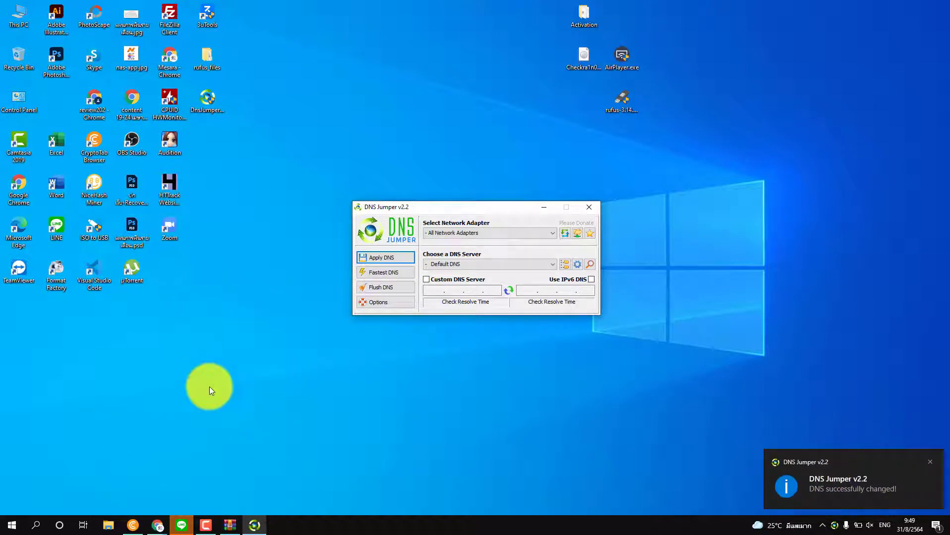
# Step: Switch to the Chrome window with the Dns Jumper page and open a new tab
pyautogui.click(158, 525)
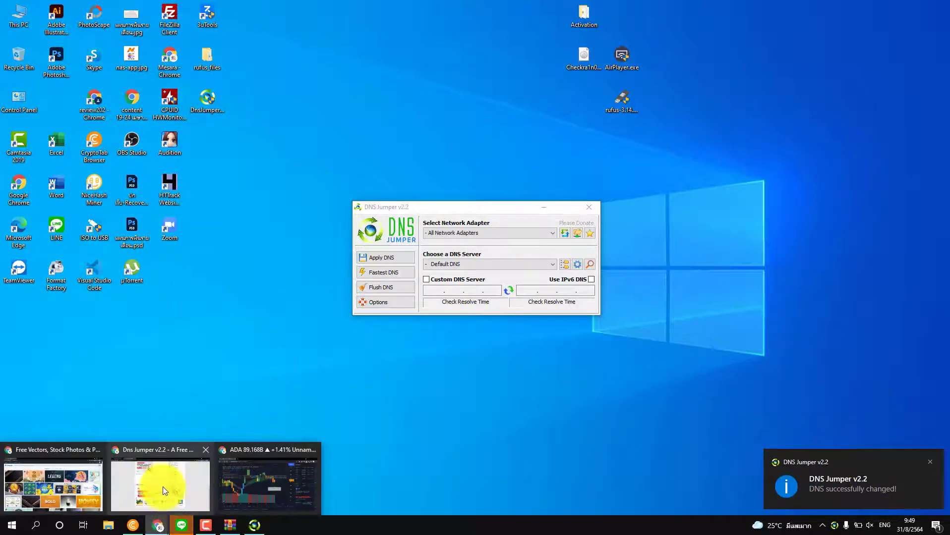
pyautogui.click(163, 486)
pyautogui.click(252, 11)
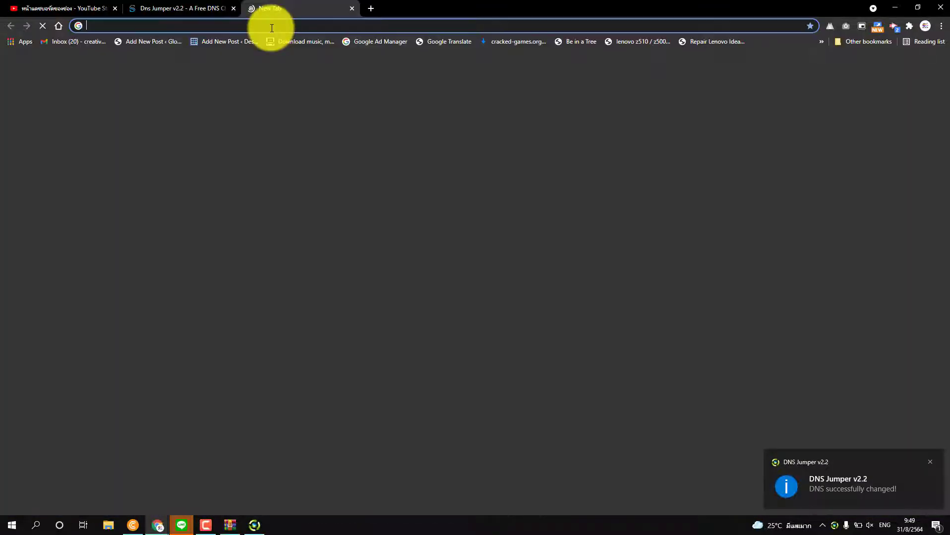
pyautogui.click(274, 27)
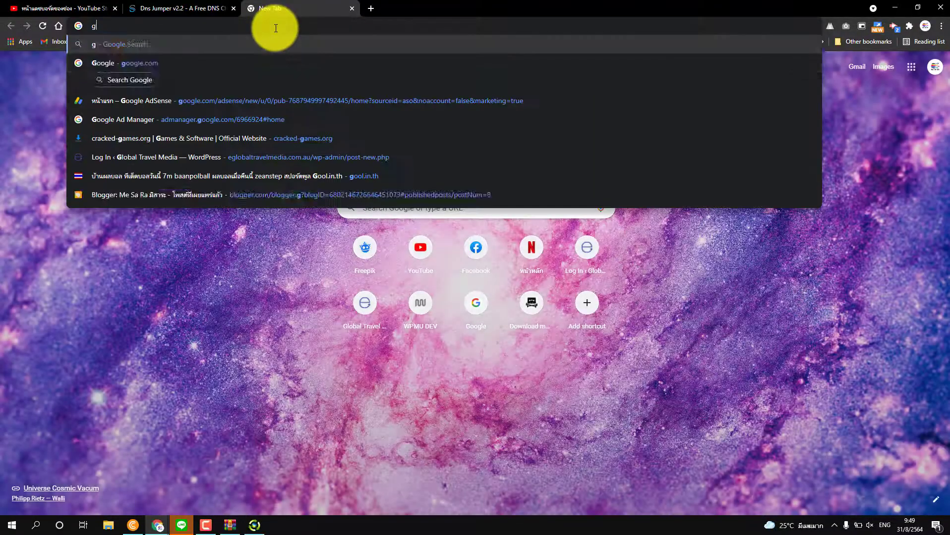
pyautogui.write('cmd')
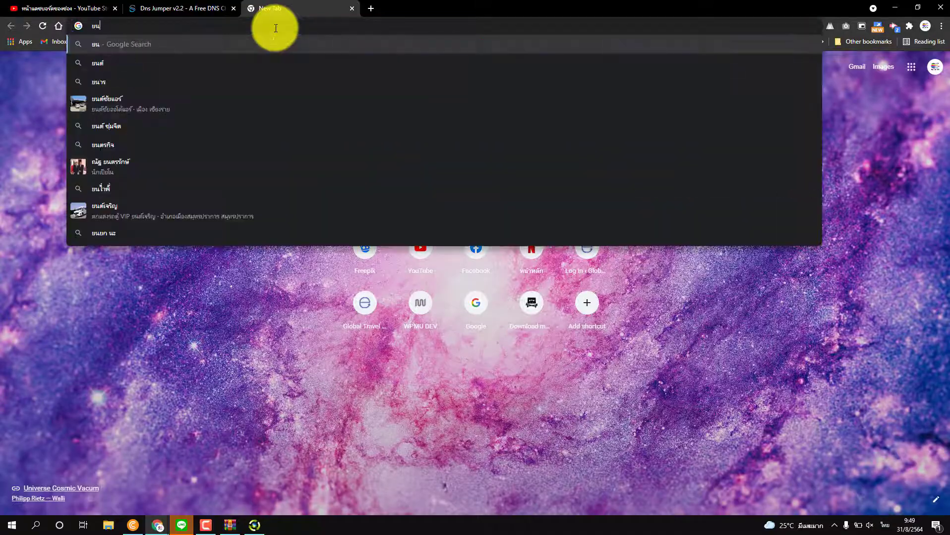
pyautogui.press('BackSpace')
pyautogui.press('BackSpace')
pyautogui.press('BackSpace')
# Step: Open a new incognito window and enter pornhub in the address bar
pyautogui.hotkey('ctrl', 'shift', 'n')
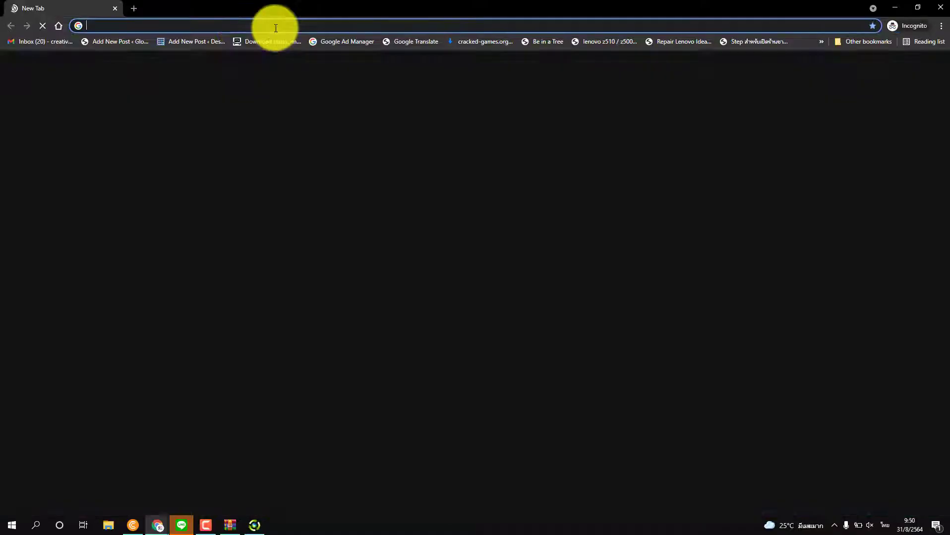
pyautogui.write('ย')
pyautogui.press('BackSpace')
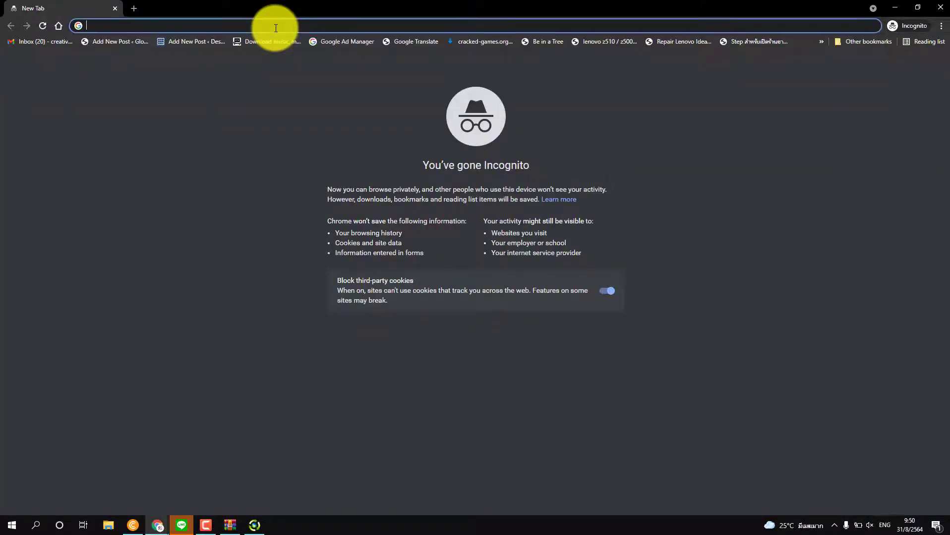
pyautogui.press('`')
pyautogui.write('pip')
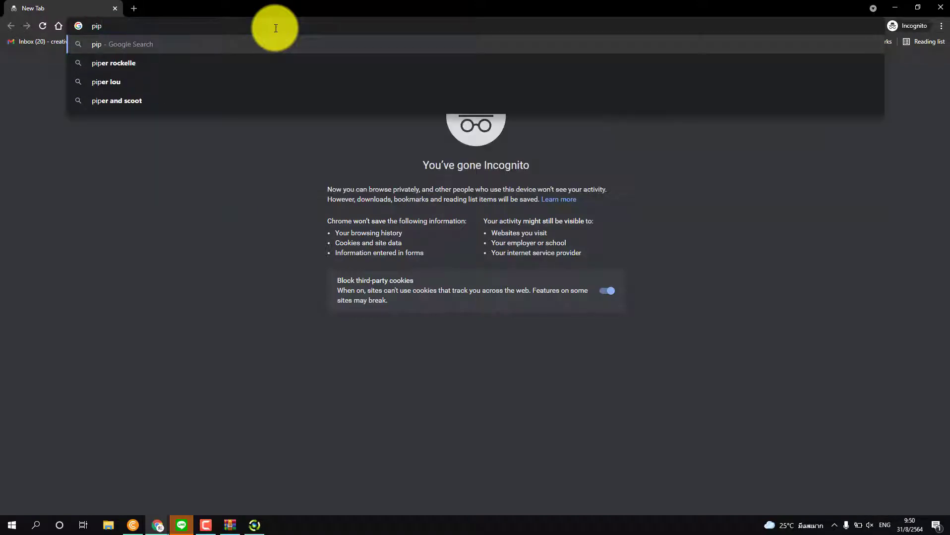
pyautogui.press('BackSpace')
pyautogui.press('BackSpace')
pyautogui.write('or')
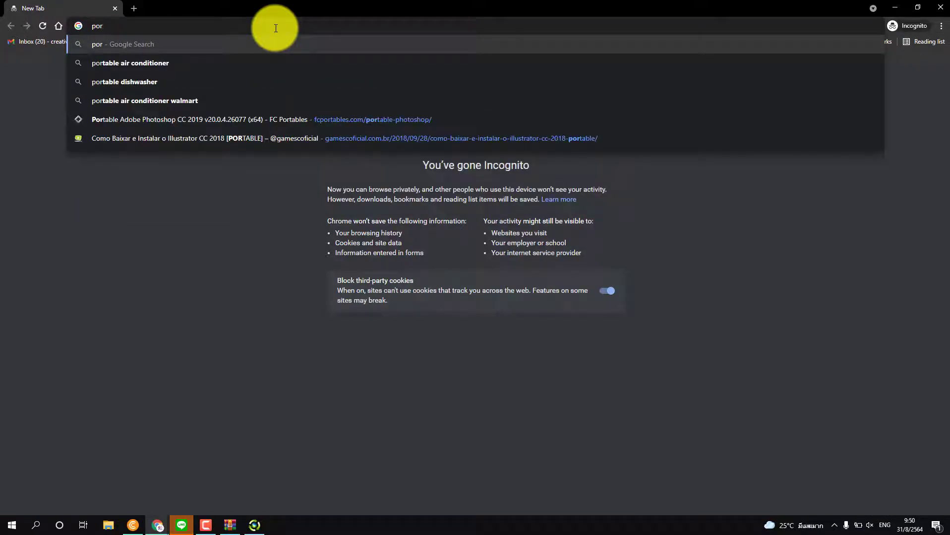
pyautogui.write('nhu')
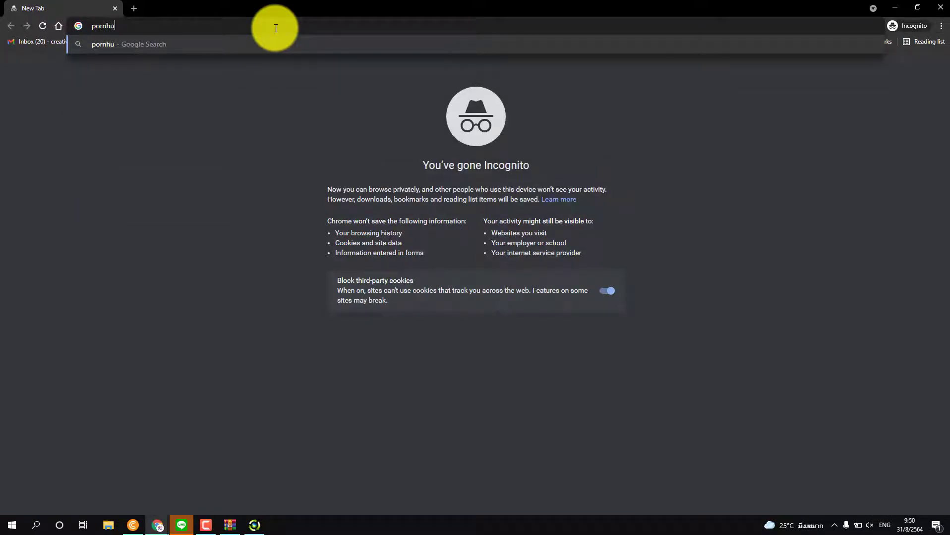
pyautogui.write('b')
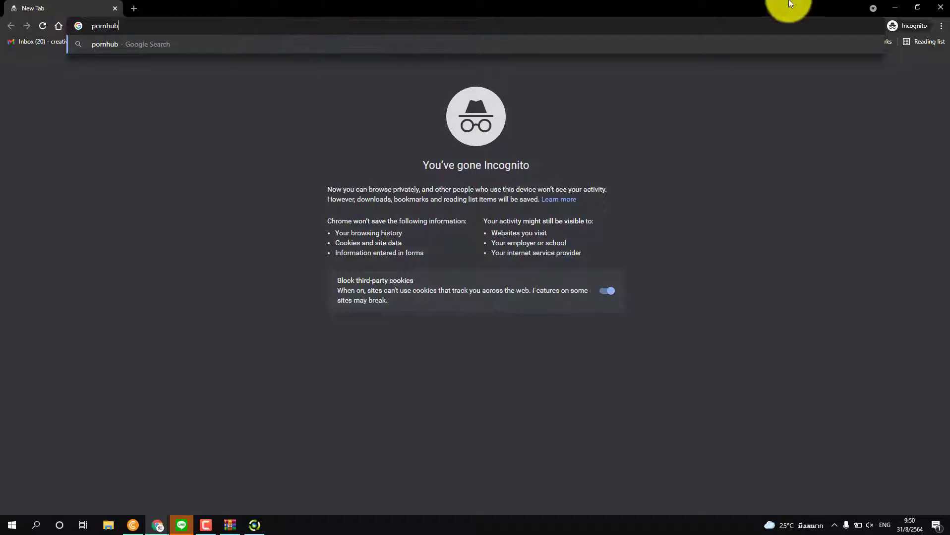
# Step: Minimize both browser windows, then apply Default DNS to all network adapters in DNS Jumper and dismiss the notification
pyautogui.click(897, 3)
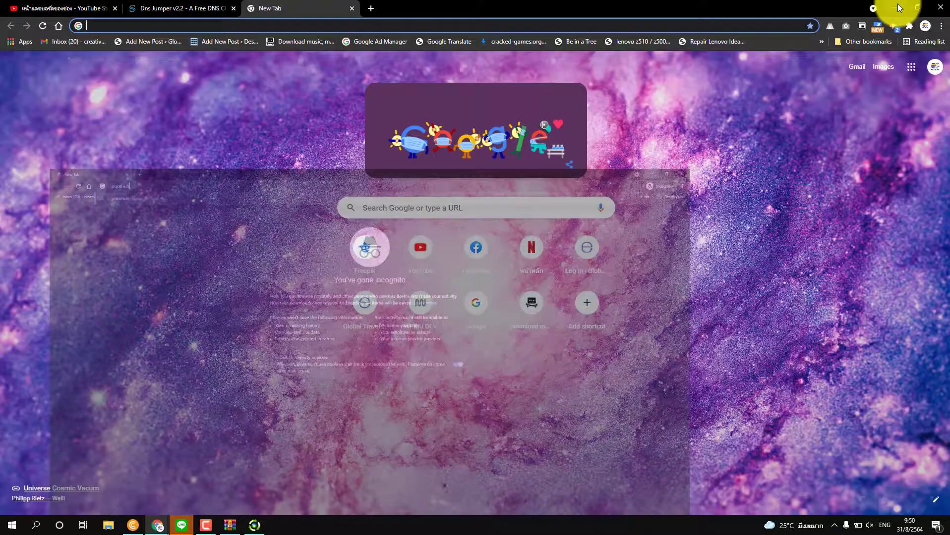
pyautogui.click(898, 4)
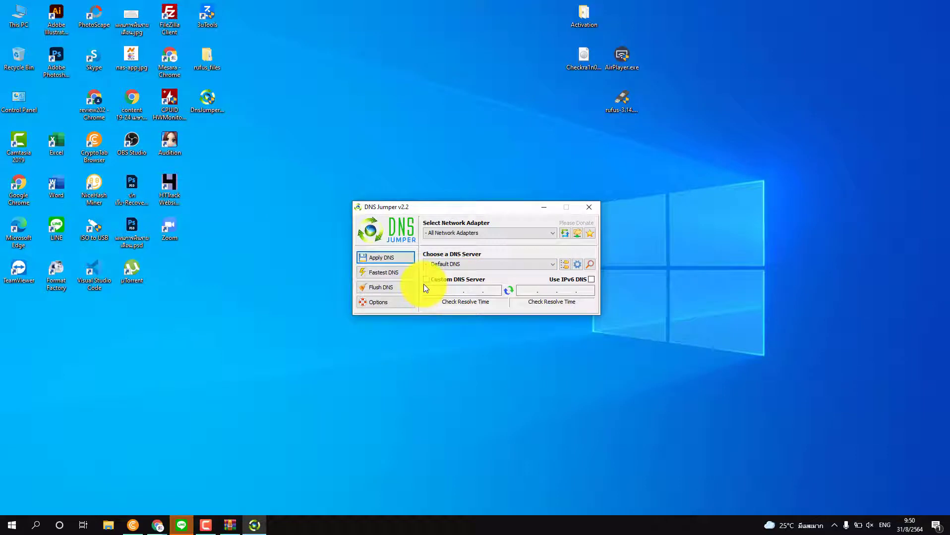
pyautogui.click(456, 280)
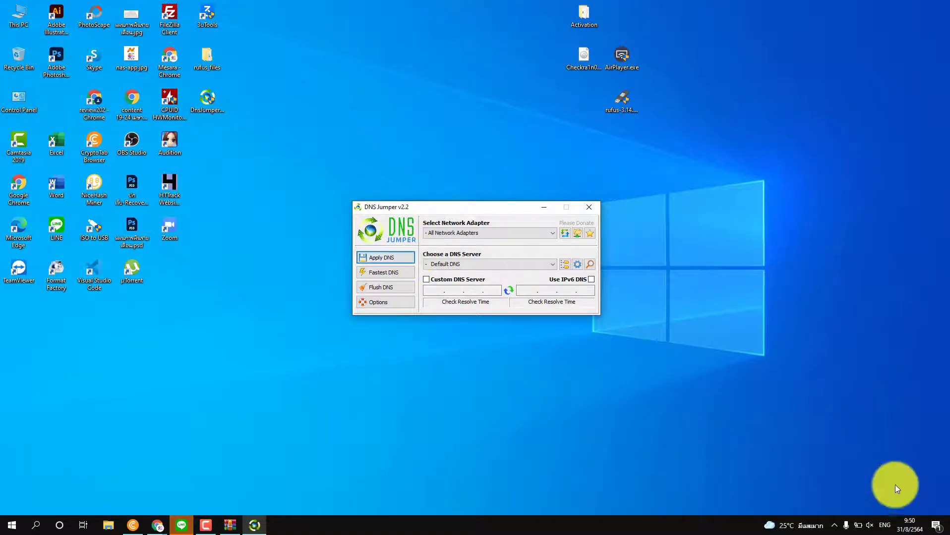
pyautogui.click(835, 528)
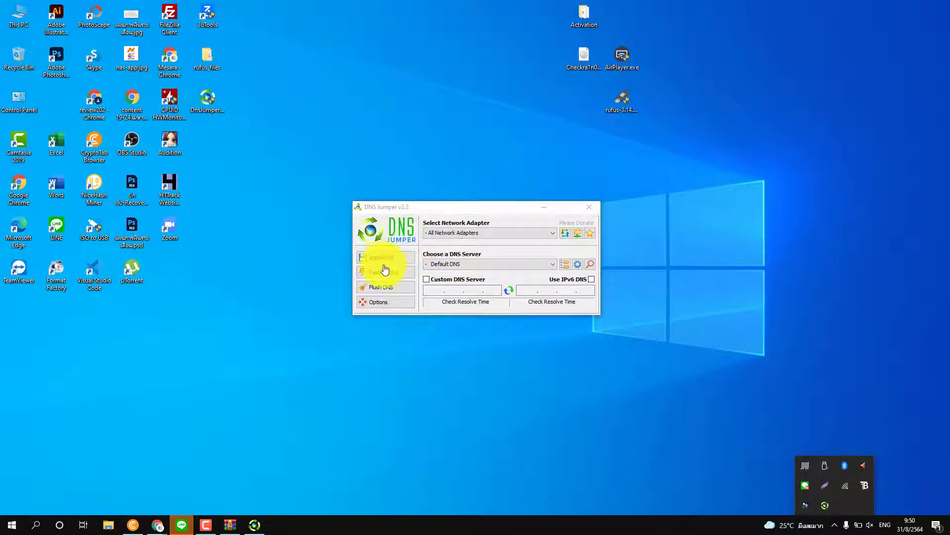
pyautogui.click(442, 264)
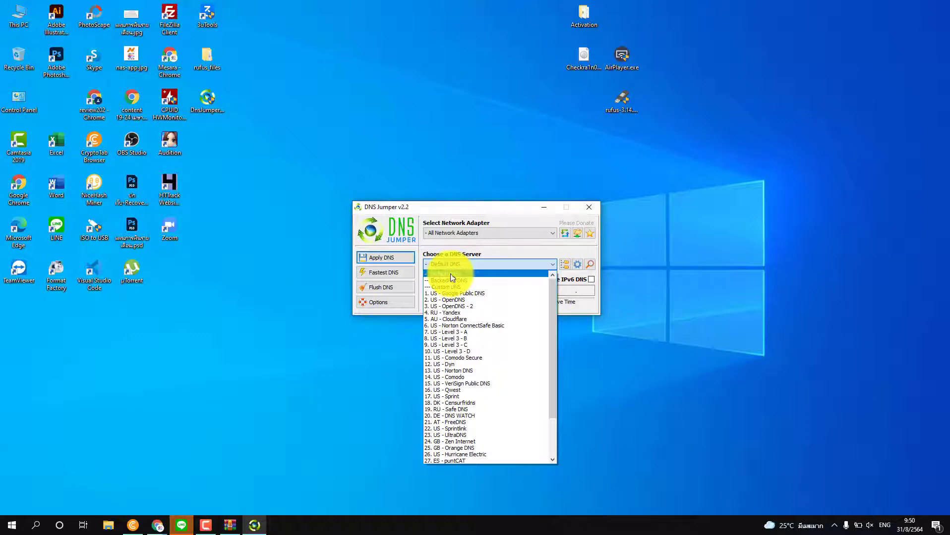
pyautogui.click(451, 274)
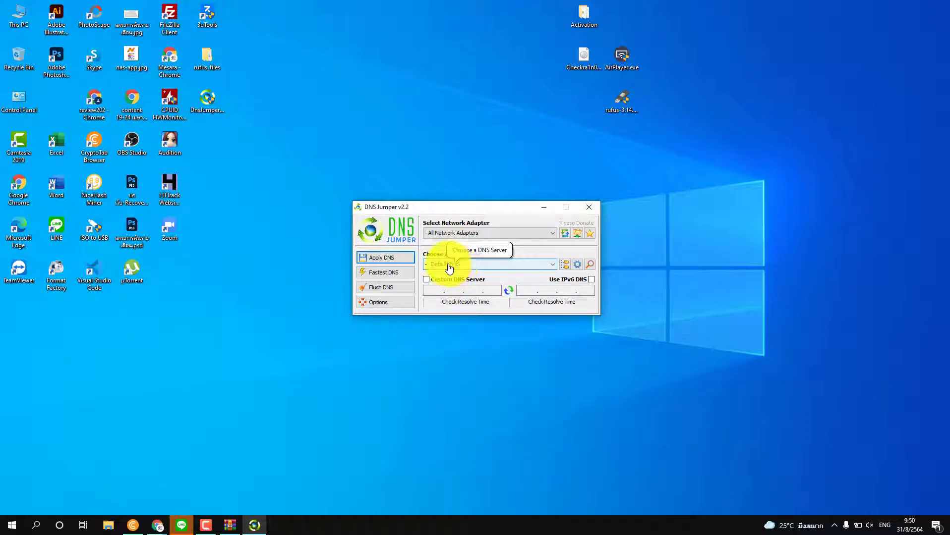
pyautogui.click(403, 262)
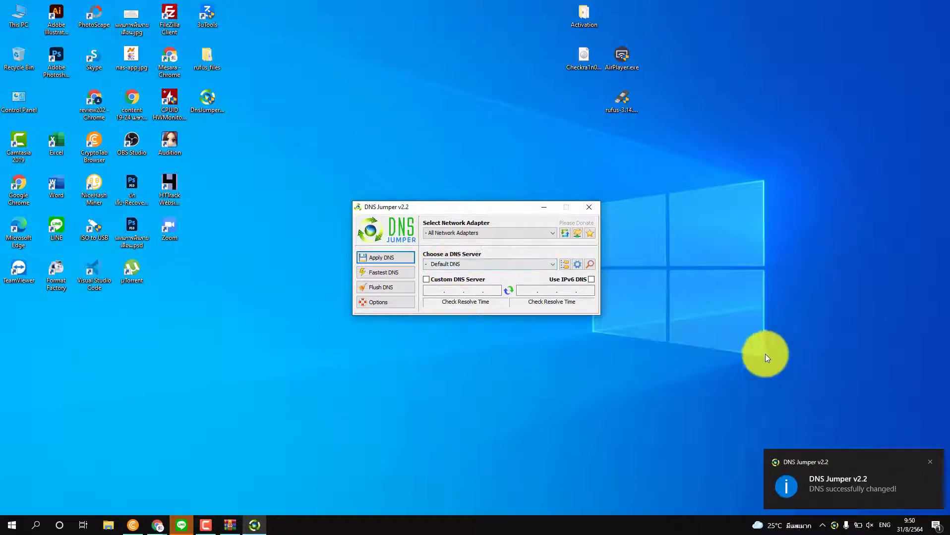
pyautogui.click(932, 466)
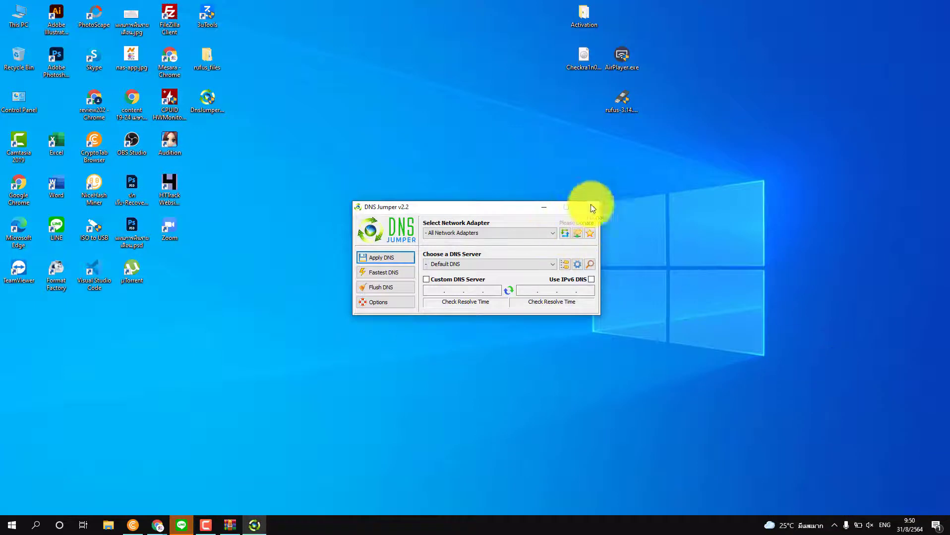
# Step: Check the hidden tray icons, reapply Default DNS to all network adapters and dismiss the notification
pyautogui.click(835, 526)
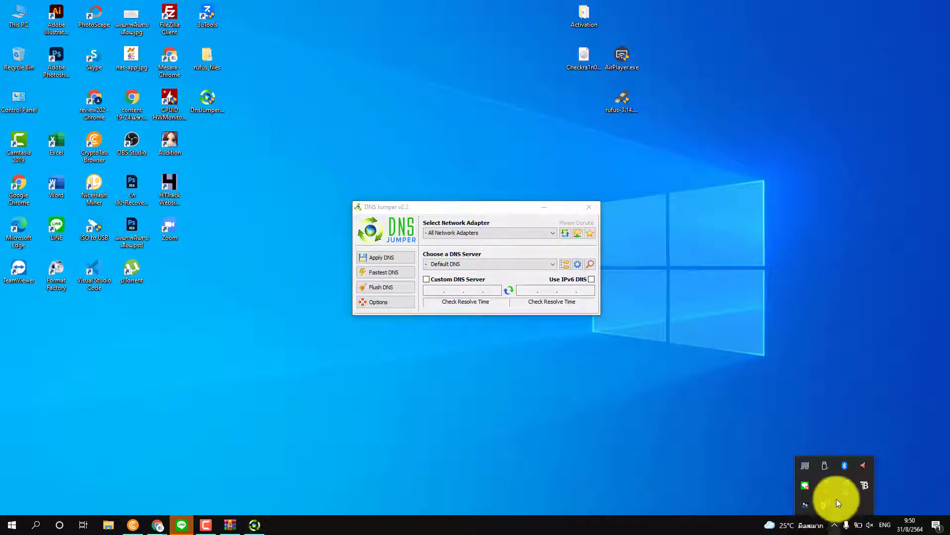
pyautogui.click(451, 263)
pyautogui.click(442, 274)
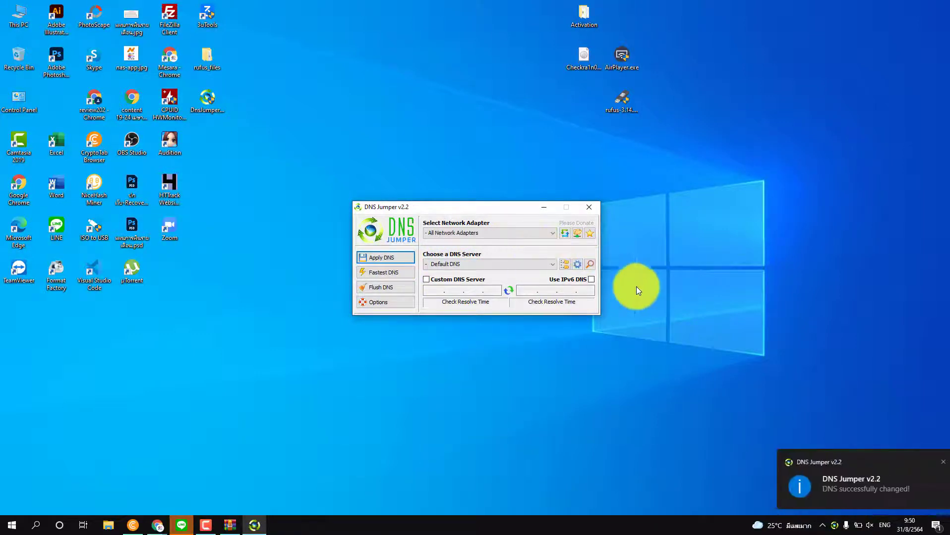
pyautogui.click(927, 462)
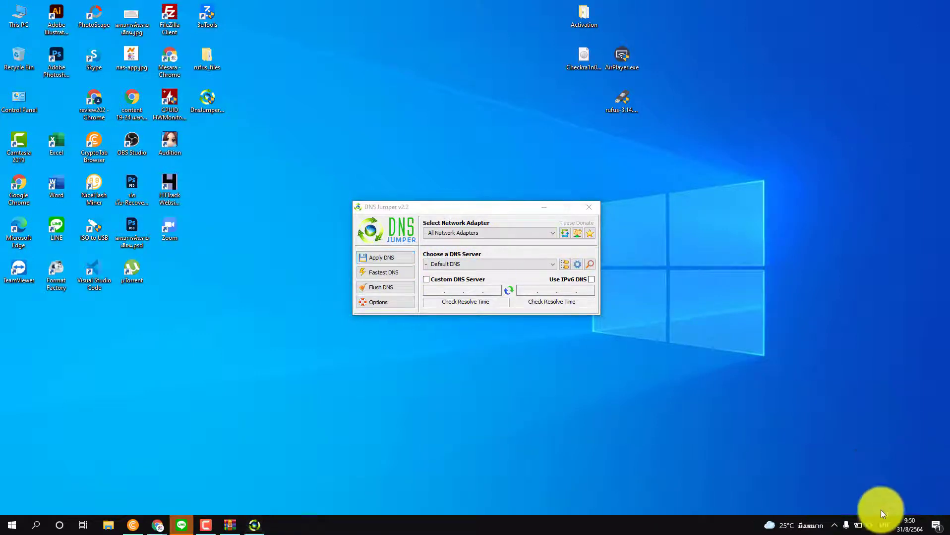
# Step: Close DNS Jumper and check the hidden tray icons for its entry
pyautogui.click(834, 525)
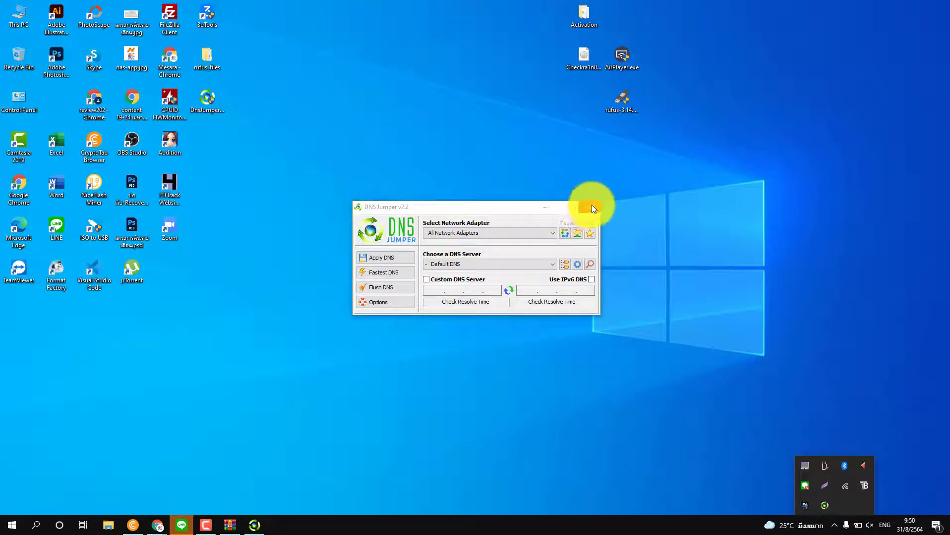
pyautogui.click(590, 207)
pyautogui.click(834, 526)
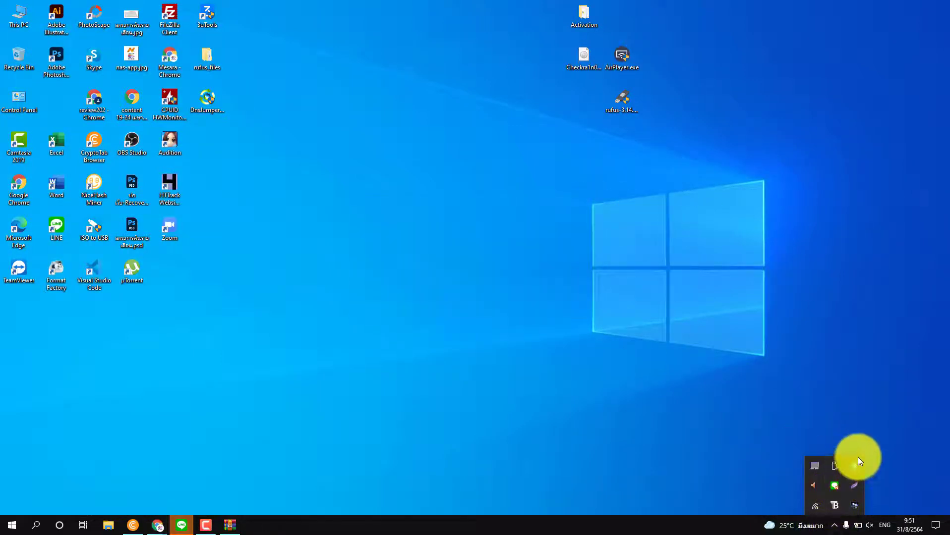
pyautogui.click(857, 457)
# Step: Cancel the prompt to put modified files back into DnsJumper (1).zip and refresh the desktop
pyautogui.rightClick(434, 205)
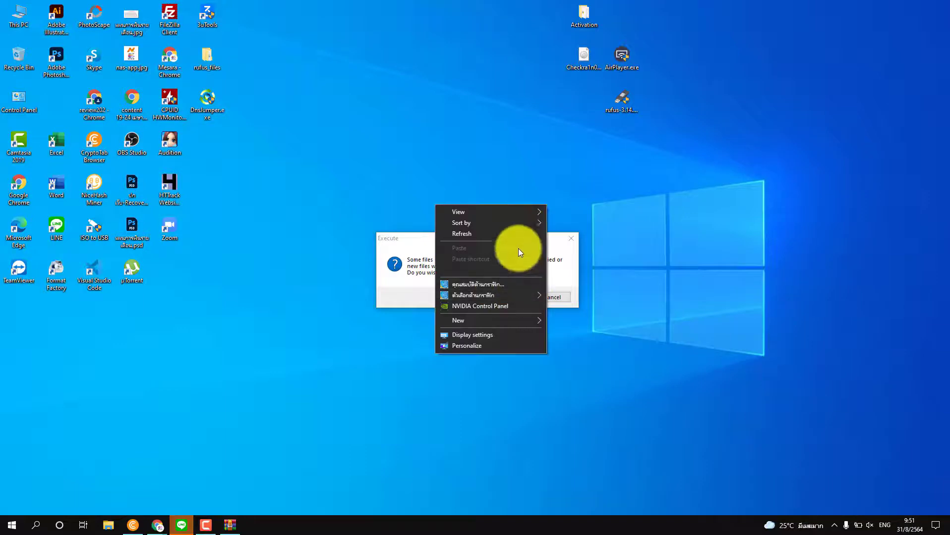
pyautogui.click(416, 204)
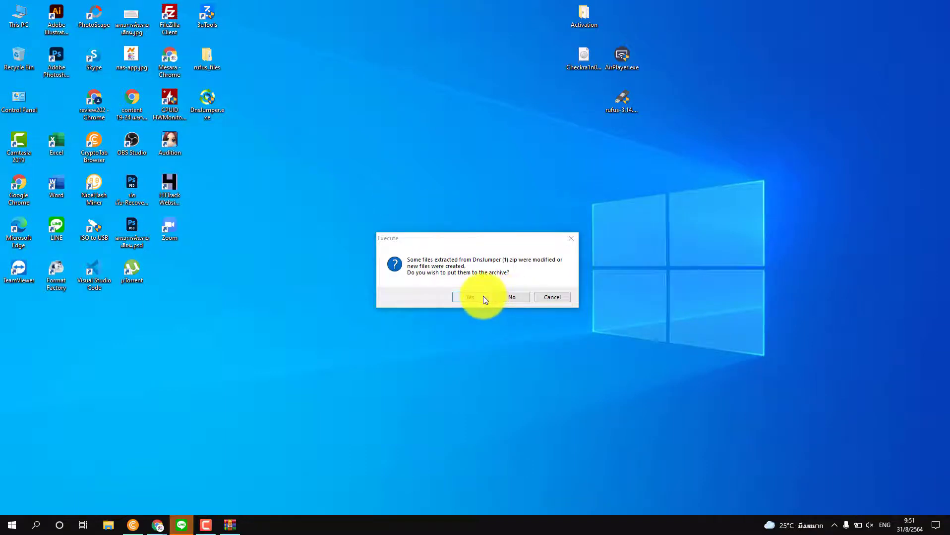
pyautogui.click(535, 270)
pyautogui.press('Escape')
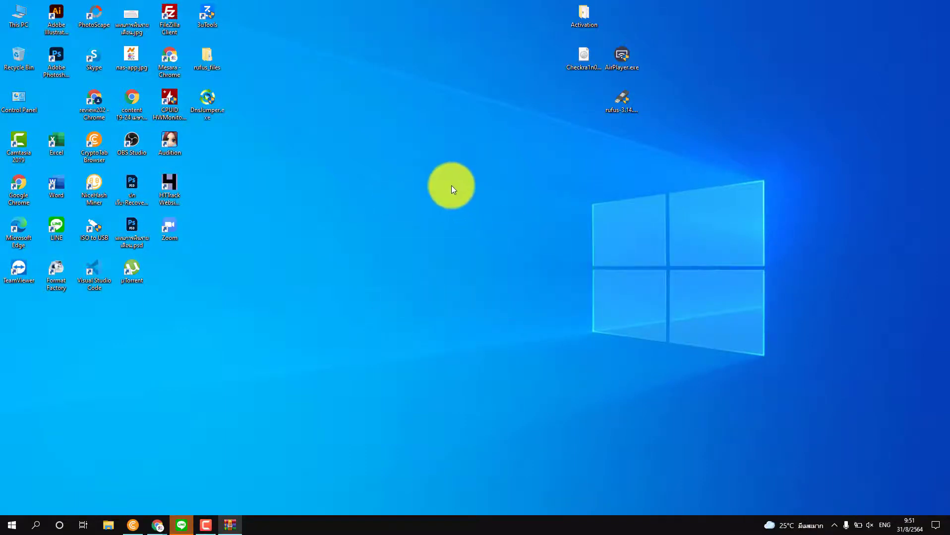
pyautogui.rightClick(464, 179)
pyautogui.click(490, 211)
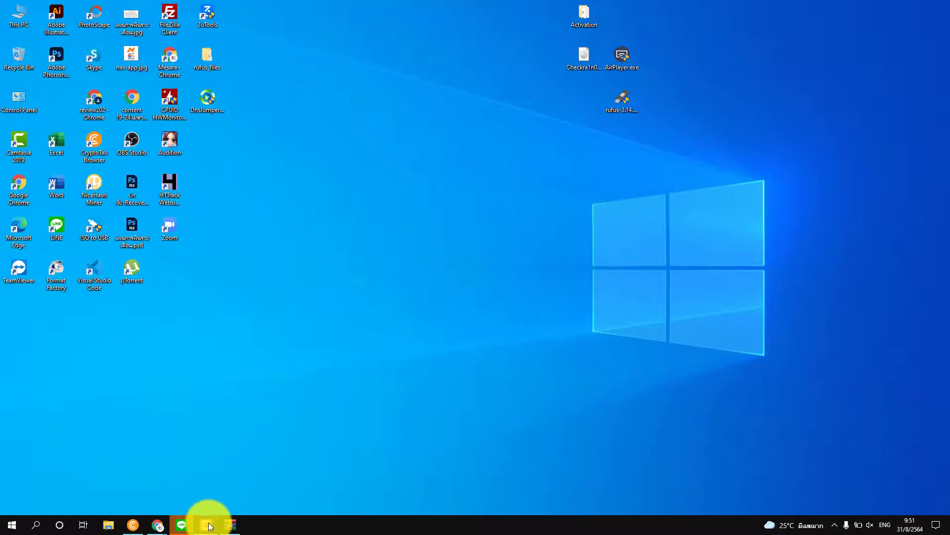
pyautogui.moveTo(210, 526)
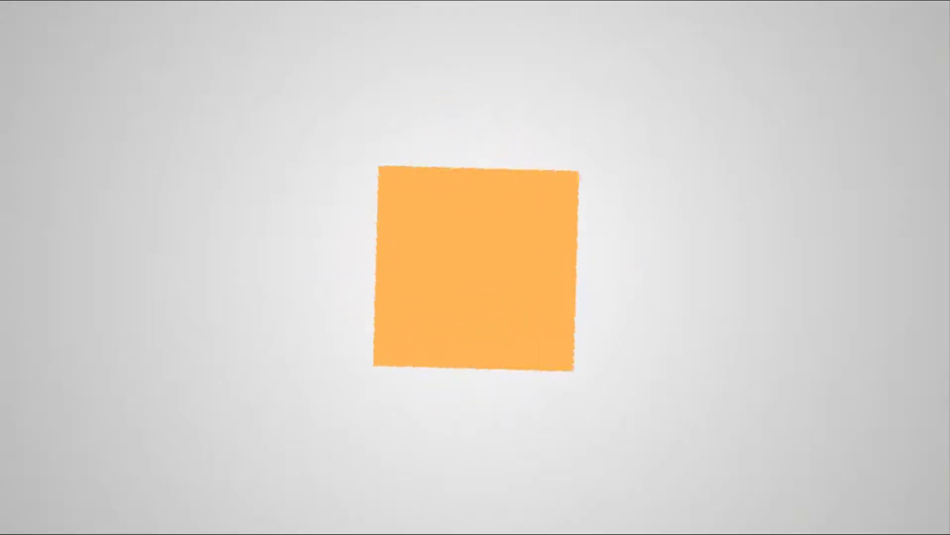